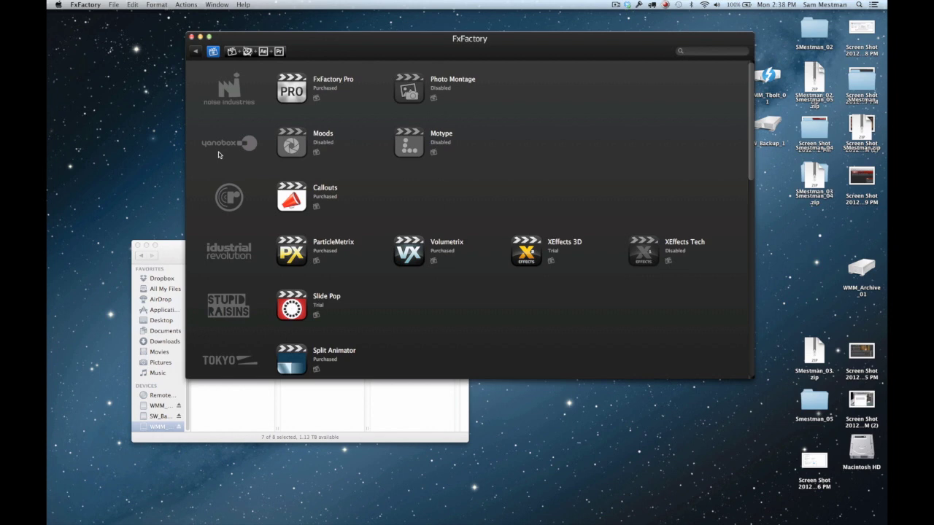
Step: Browse the installed FxFactory plugins, then open FxFactory's Preferences window
{"action": "scroll", "coordinate": [220, 175], "scroll_direction": "down", "scroll_amount": 5}
{"action": "scroll", "coordinate": [219, 177], "scroll_direction": "down", "scroll_amount": 15}
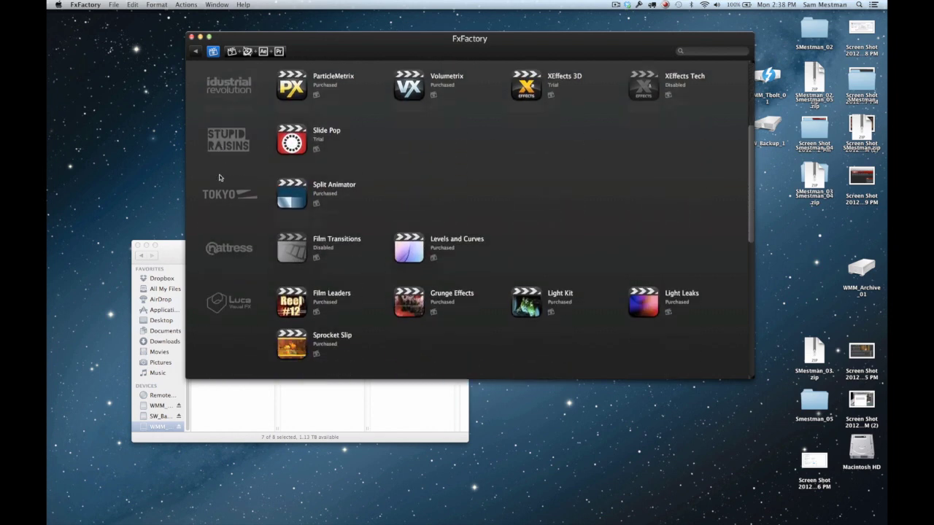
{"action": "scroll", "coordinate": [218, 178], "scroll_direction": "up", "scroll_amount": 20}
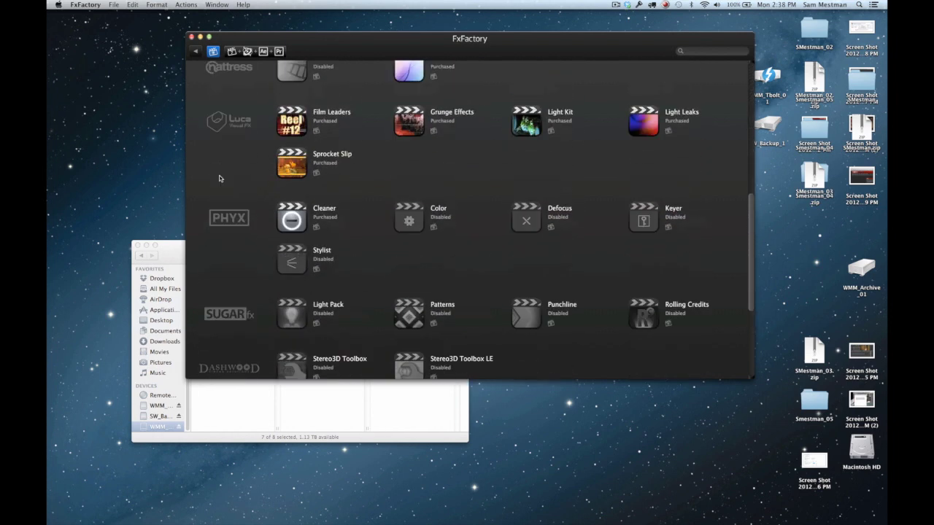
{"action": "left_click", "coordinate": [88, 10]}
{"action": "left_click", "coordinate": [91, 30]}
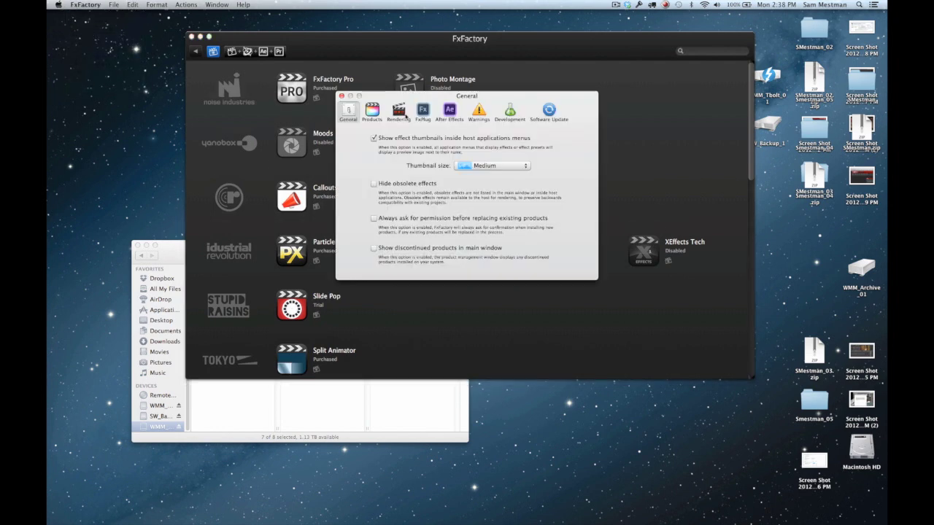
Step: Review the list of installed FxFactory products
{"action": "left_click", "coordinate": [370, 115]}
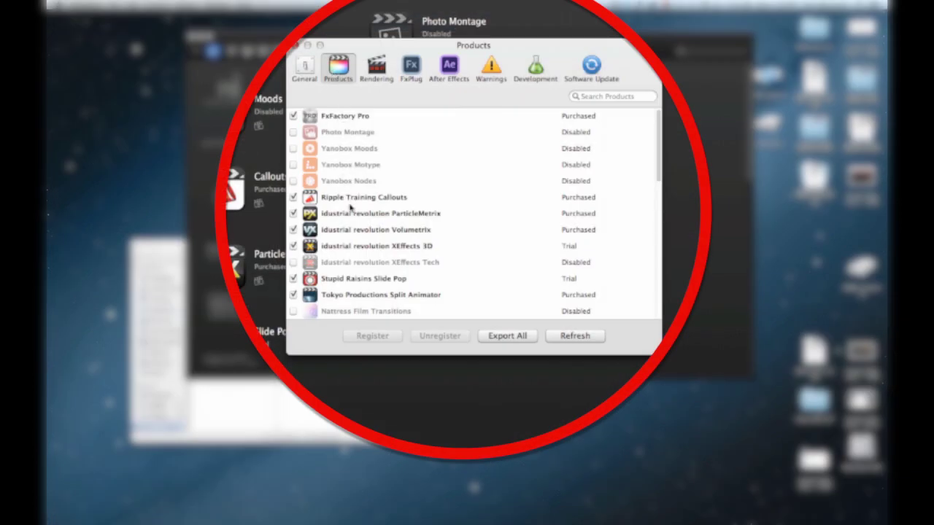
{"action": "scroll", "coordinate": [353, 221], "scroll_direction": "down", "scroll_amount": 3}
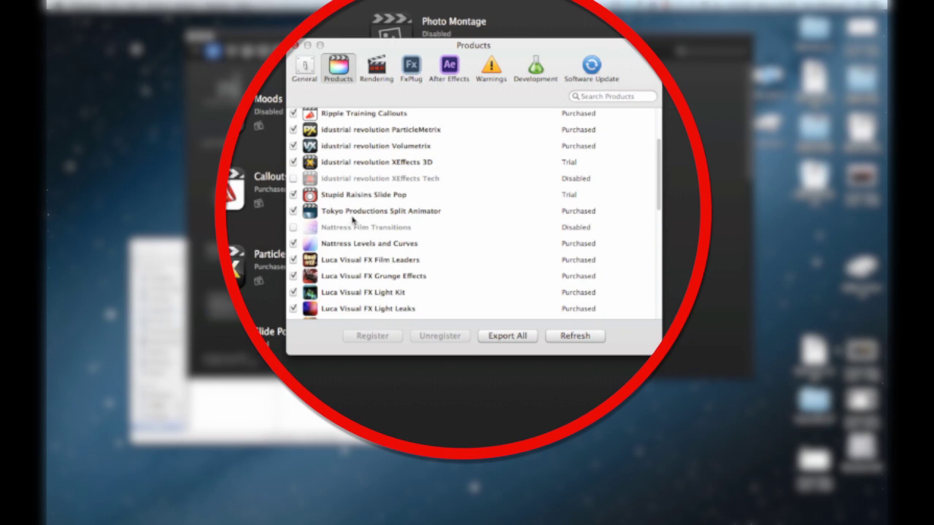
{"action": "scroll", "coordinate": [353, 220], "scroll_direction": "down", "scroll_amount": 5}
{"action": "scroll", "coordinate": [352, 220], "scroll_direction": "down", "scroll_amount": 10}
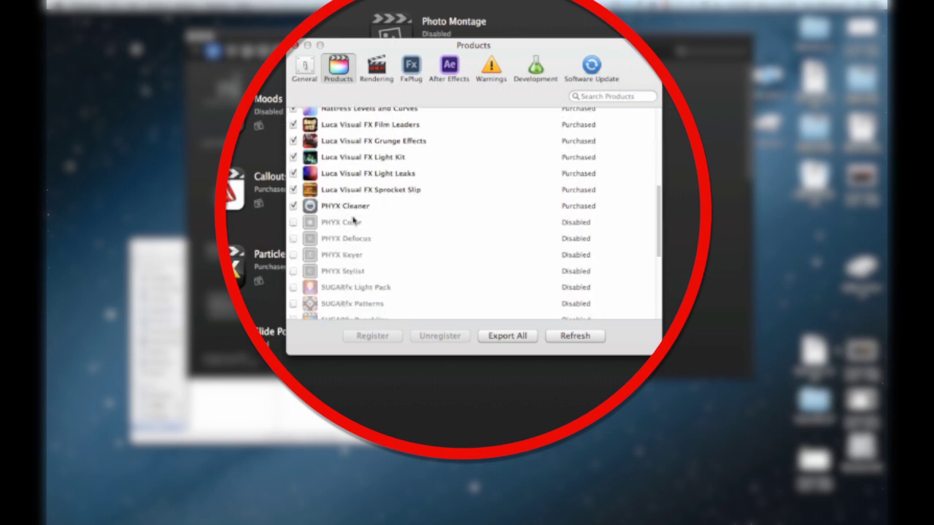
{"action": "scroll", "coordinate": [353, 219], "scroll_direction": "up", "scroll_amount": 15}
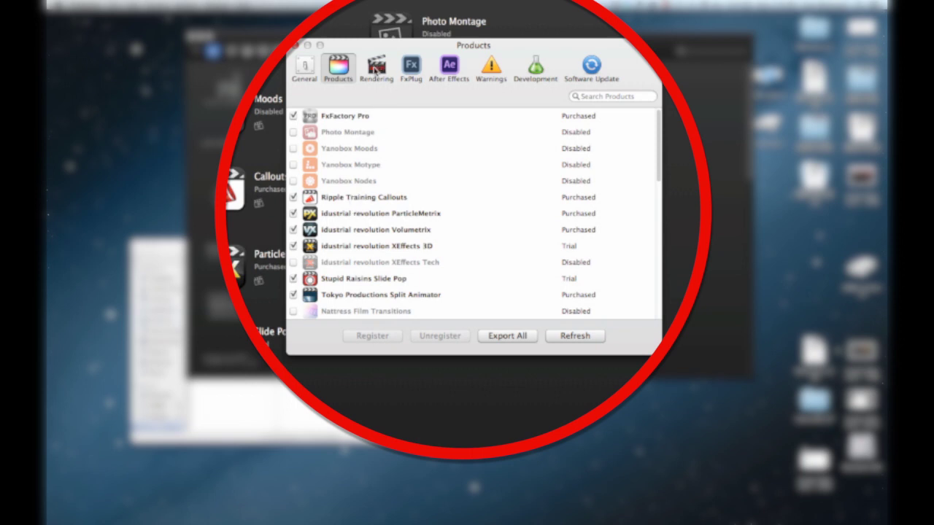
Step: In Rendering preferences, keep Limit resolution at 8K
{"action": "left_click", "coordinate": [375, 68]}
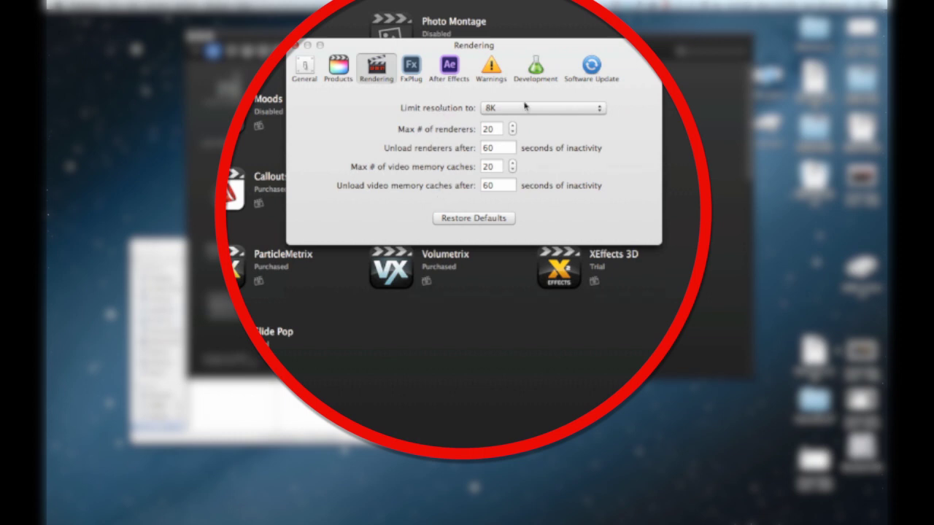
{"action": "left_click", "coordinate": [515, 108]}
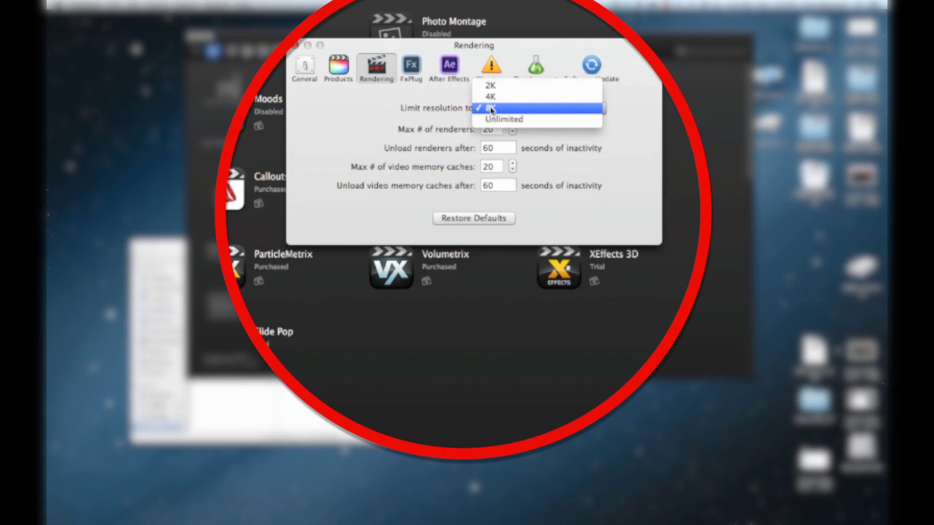
{"action": "left_click", "coordinate": [491, 108]}
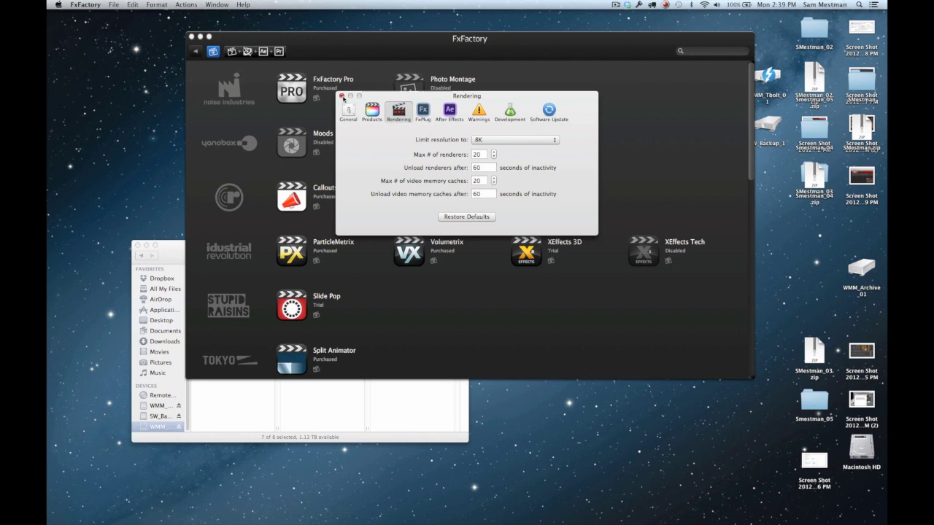
Step: Return to FxFactory's installed products list
{"action": "left_click", "coordinate": [372, 111]}
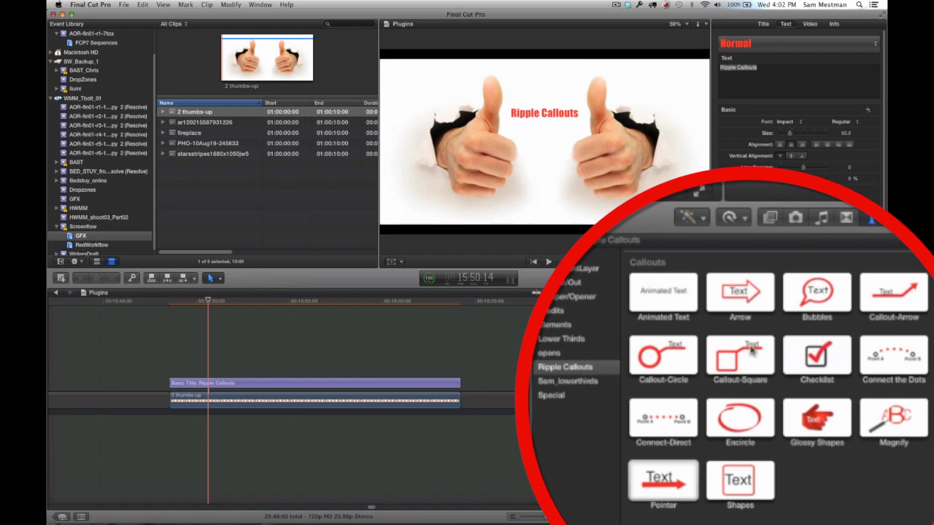
Step: Add a Magnify callout above the title clip, extended to the title's full length
{"action": "left_click_drag", "start_coordinate": [894, 416], "coordinate": [212, 367]}
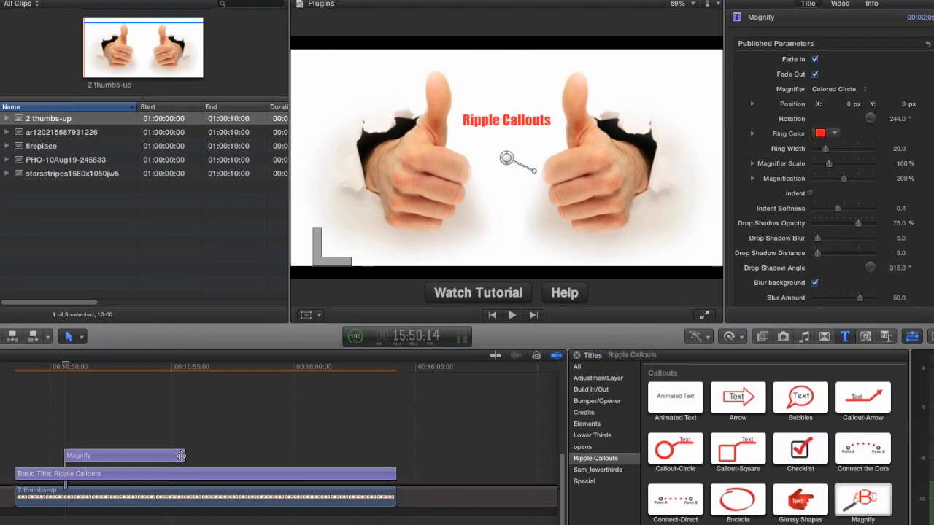
{"action": "left_click_drag", "start_coordinate": [182, 455], "coordinate": [386, 456]}
{"action": "left_click", "coordinate": [104, 367]}
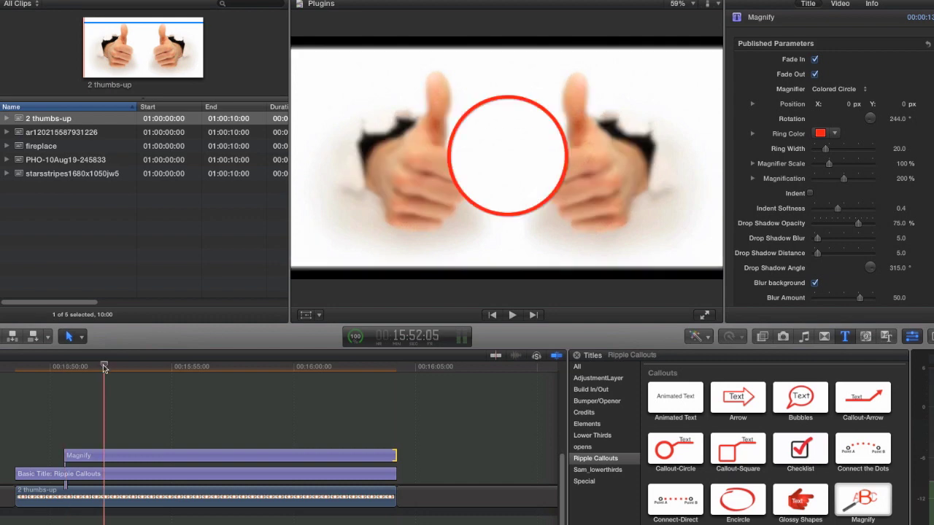
{"action": "left_click", "coordinate": [109, 456]}
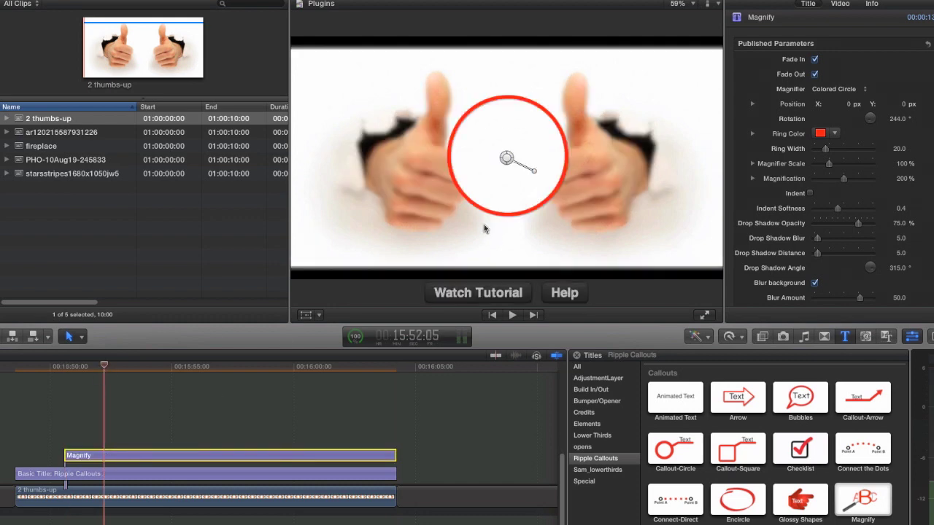
Step: Center the ring over the title text, with 111% magnification, 92% scale and background blur off
{"action": "left_click", "coordinate": [507, 159]}
{"action": "left_click_drag", "start_coordinate": [507, 159], "coordinate": [505, 120]}
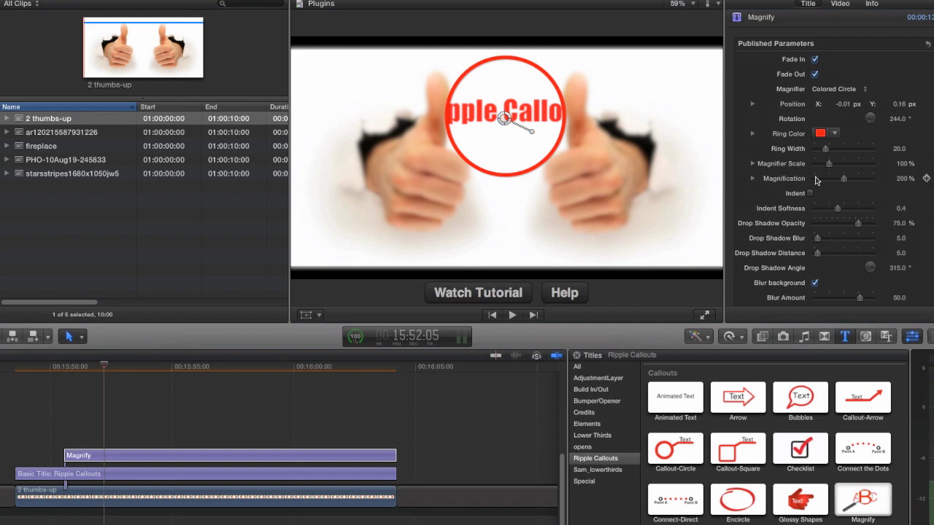
{"action": "left_click_drag", "start_coordinate": [843, 179], "coordinate": [831, 180]}
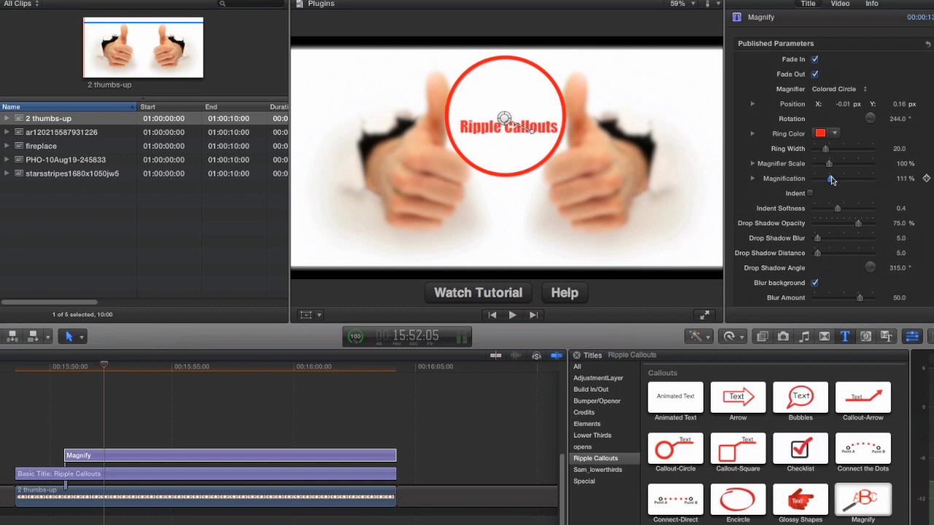
{"action": "left_click_drag", "start_coordinate": [504, 119], "coordinate": [507, 128]}
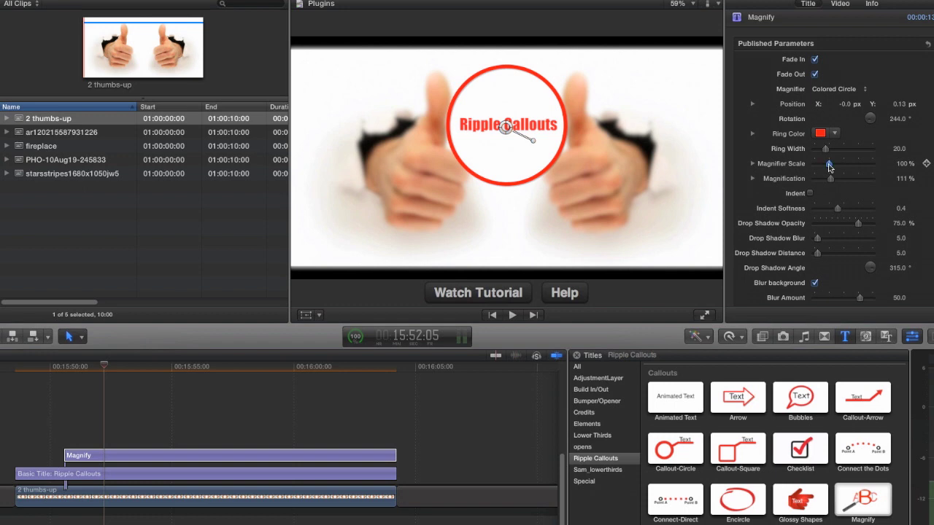
{"action": "left_click_drag", "start_coordinate": [829, 167], "coordinate": [827, 168]}
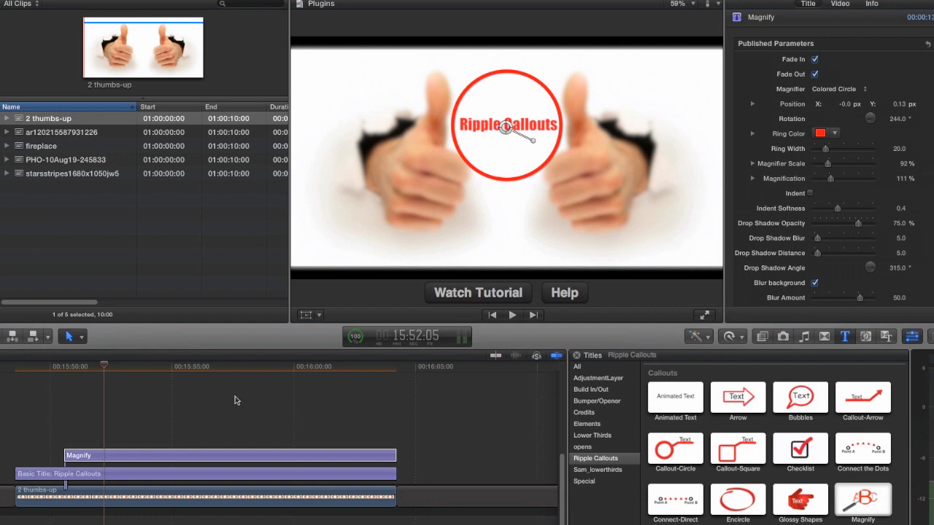
{"action": "left_click", "coordinate": [814, 284]}
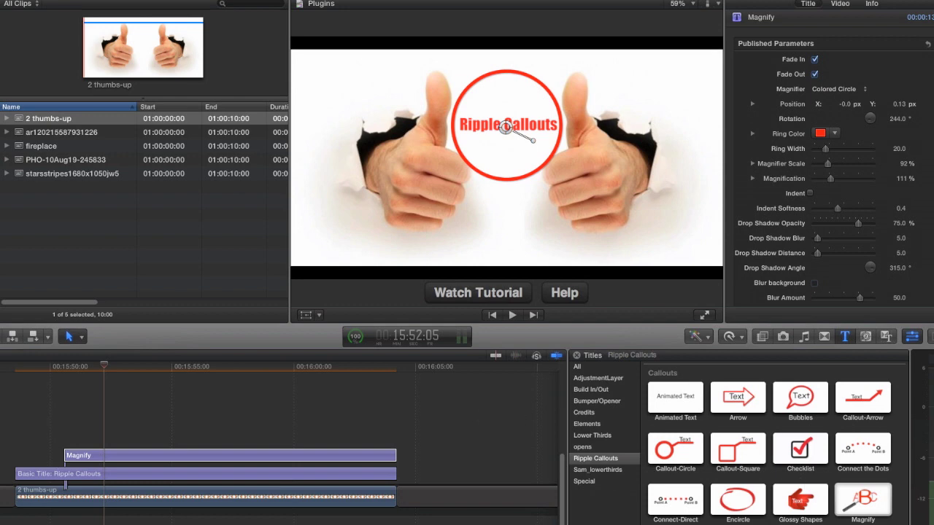
Step: Add a Pointer callout above Magnify at full length and delete its 'Optional Text Here' text
{"action": "left_click_drag", "start_coordinate": [801, 522], "coordinate": [88, 438]}
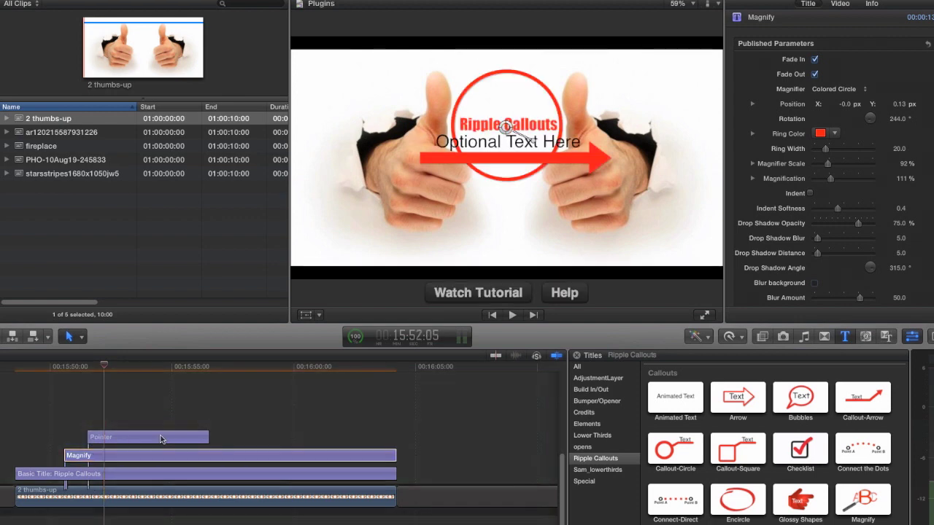
{"action": "left_click_drag", "start_coordinate": [205, 438], "coordinate": [396, 437]}
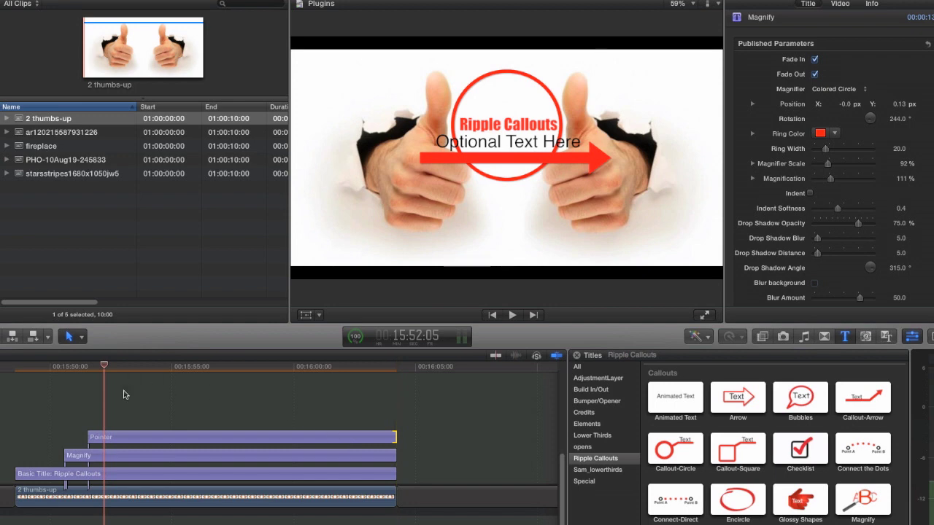
{"action": "left_click", "coordinate": [132, 437]}
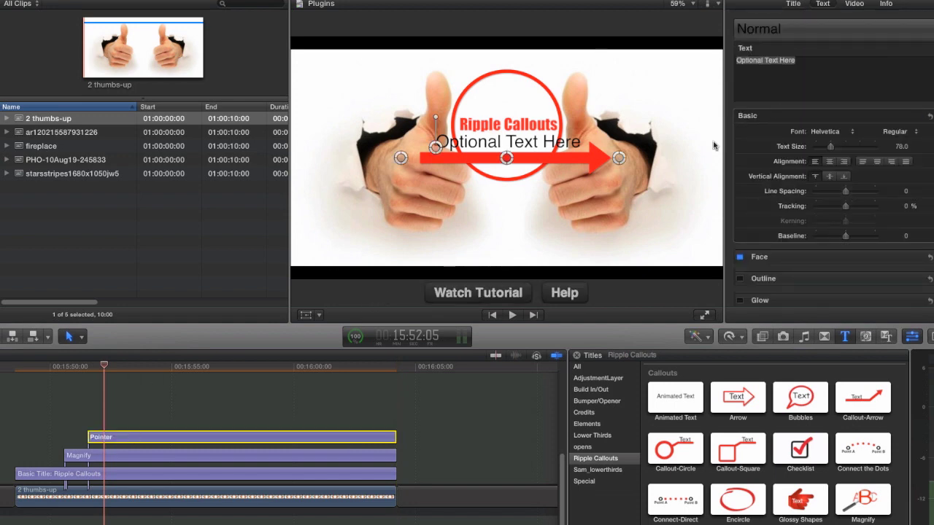
{"action": "left_click", "coordinate": [814, 62]}
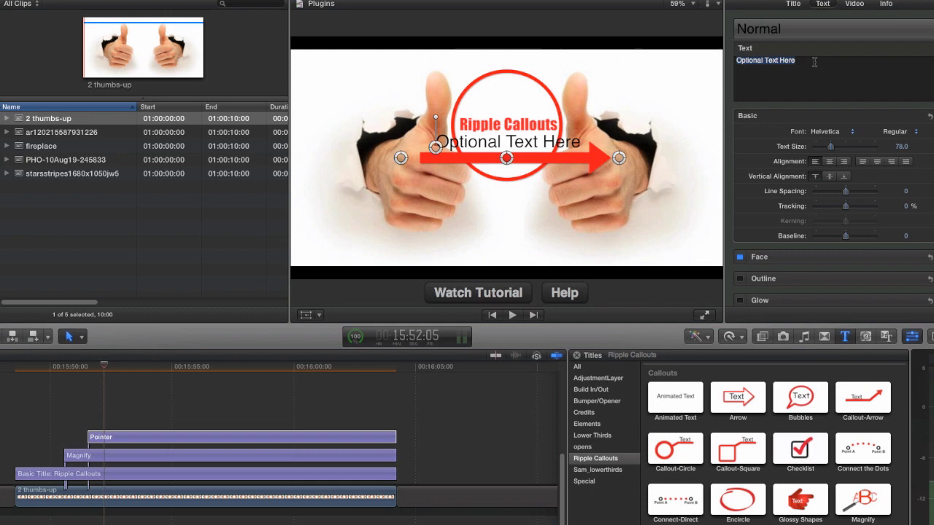
{"action": "key", "text": "BackSpace"}
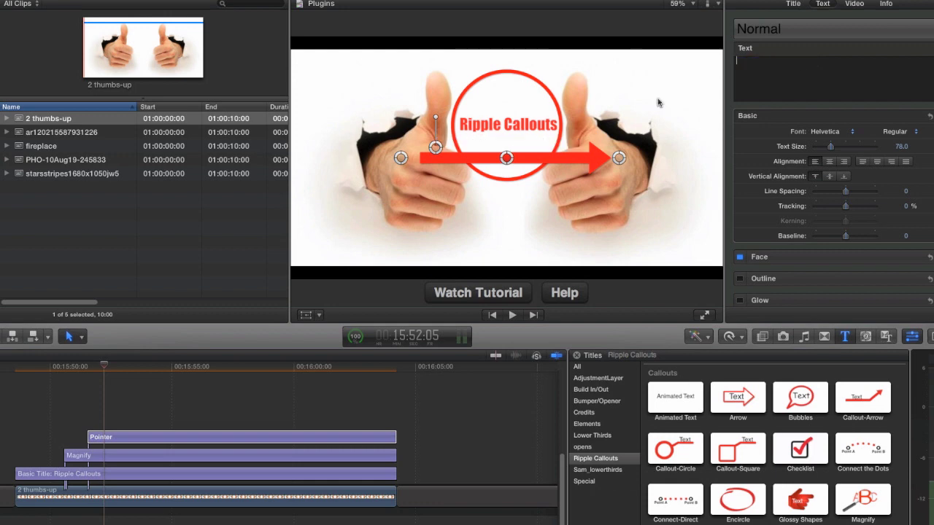
Step: Reshape the red arrow into a short diagonal pointing up into the ring
{"action": "left_click_drag", "start_coordinate": [401, 159], "coordinate": [525, 191]}
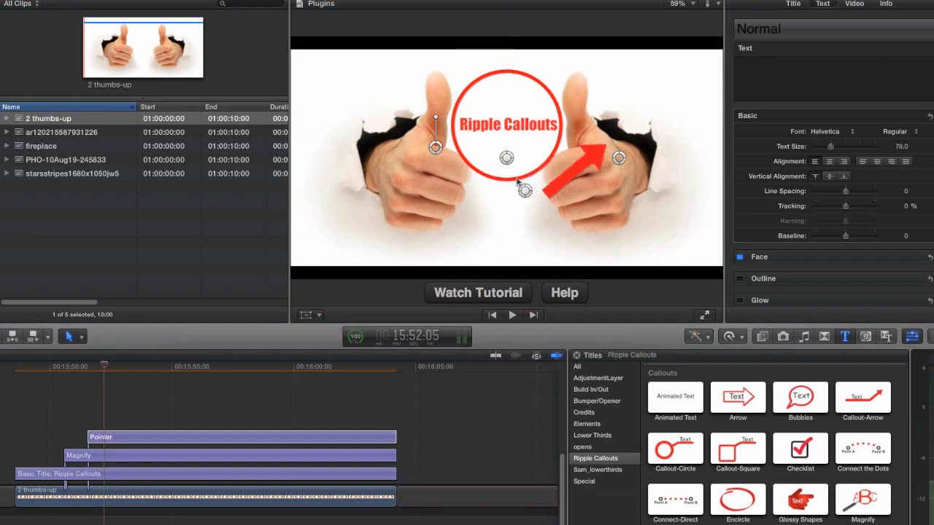
{"action": "left_click_drag", "start_coordinate": [506, 158], "coordinate": [398, 151]}
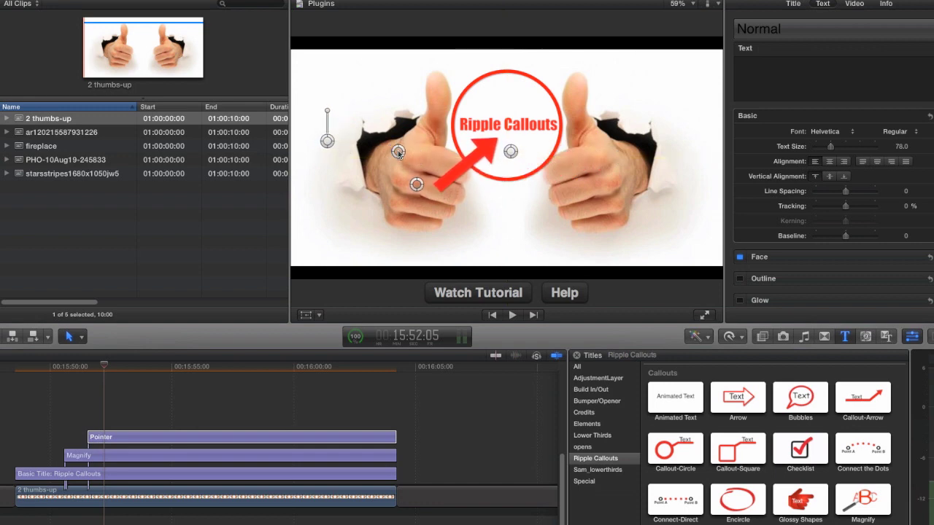
{"action": "left_click_drag", "start_coordinate": [416, 185], "coordinate": [421, 193]}
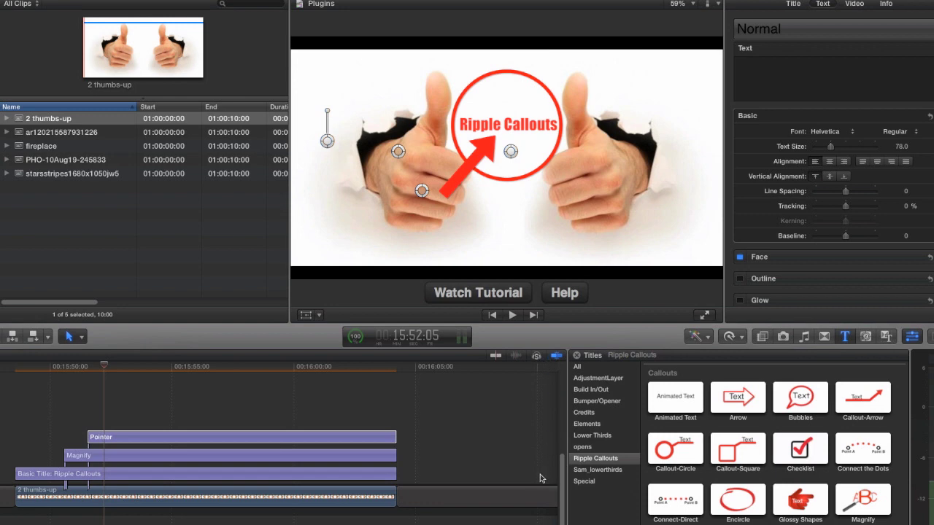
Step: Add a Checklist callout above the Pointer clip and move it to the frame's right side
{"action": "left_click", "coordinate": [806, 458]}
{"action": "left_click_drag", "start_coordinate": [806, 457], "coordinate": [110, 419]}
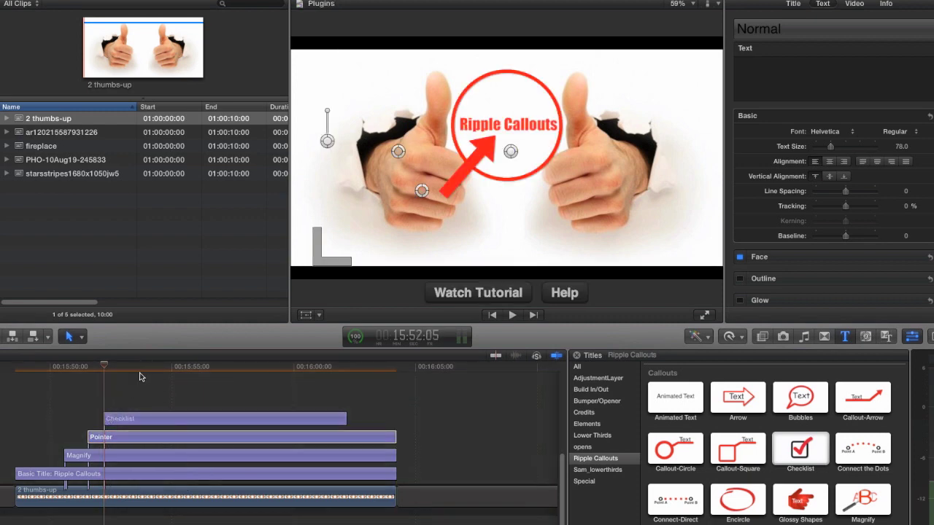
{"action": "left_click_drag", "start_coordinate": [133, 371], "coordinate": [170, 372]}
{"action": "left_click", "coordinate": [166, 421]}
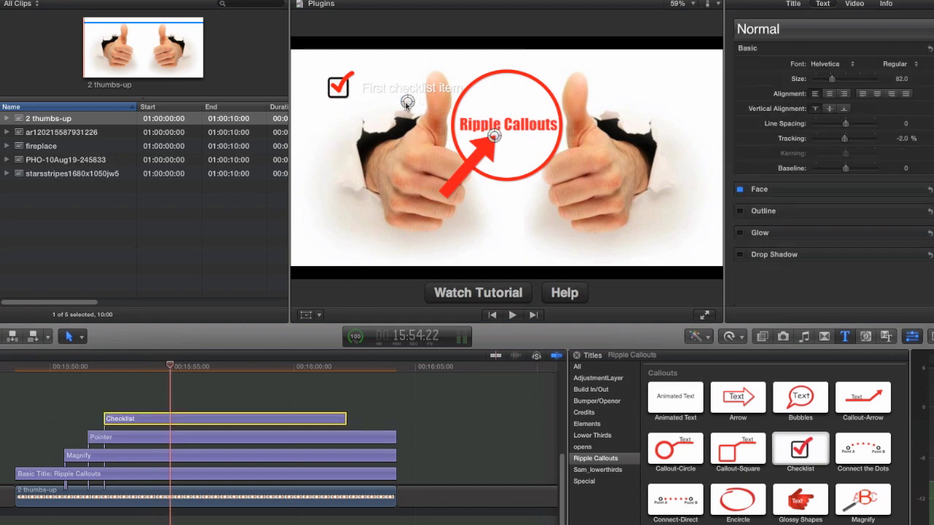
{"action": "left_click_drag", "start_coordinate": [407, 104], "coordinate": [600, 266]}
Step: Delete the First checklist item text and raise the checkbox's Overall Scale to 220%
{"action": "left_click", "coordinate": [795, 4]}
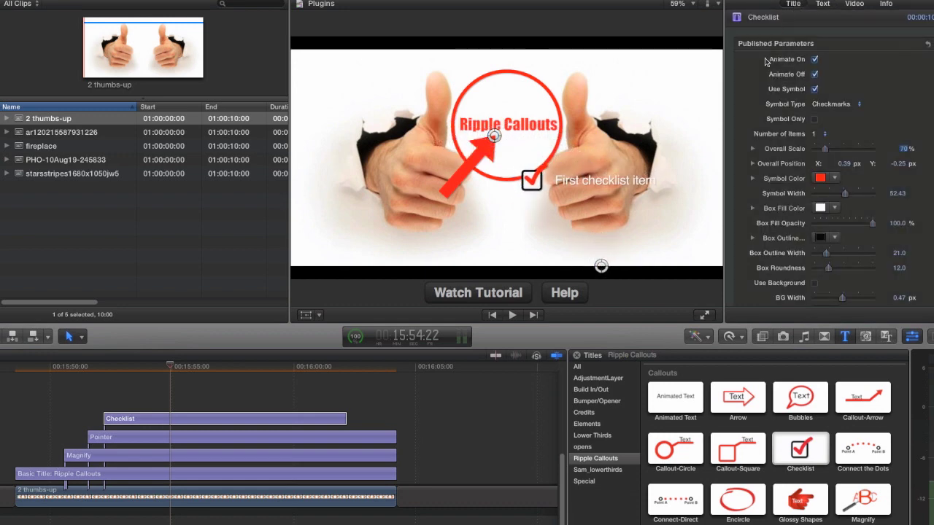
{"action": "left_click", "coordinate": [822, 3]}
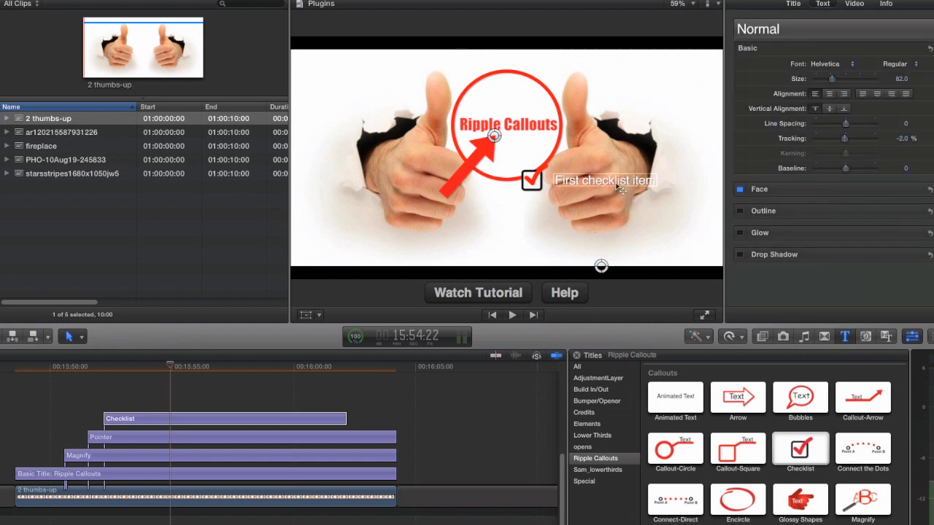
{"action": "double_click", "coordinate": [619, 183]}
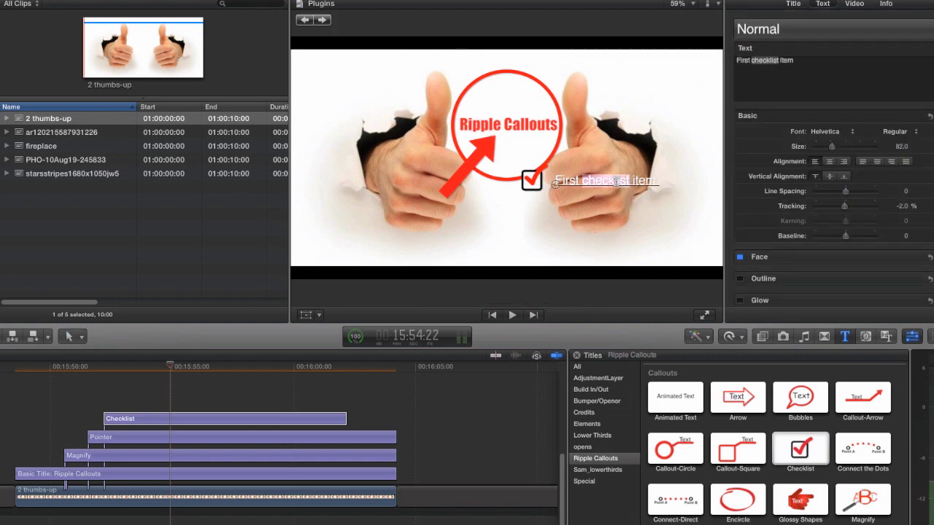
{"action": "key", "text": "BackSpace"}
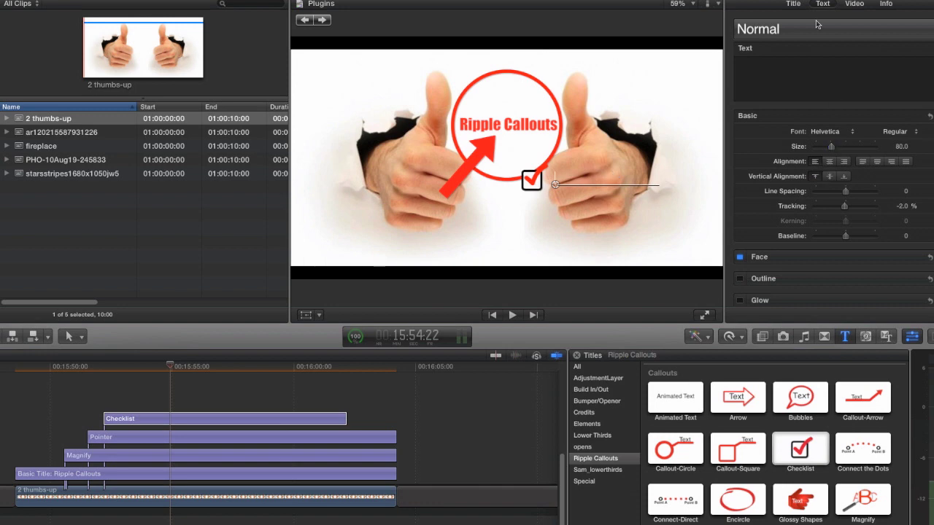
{"action": "left_click", "coordinate": [793, 5]}
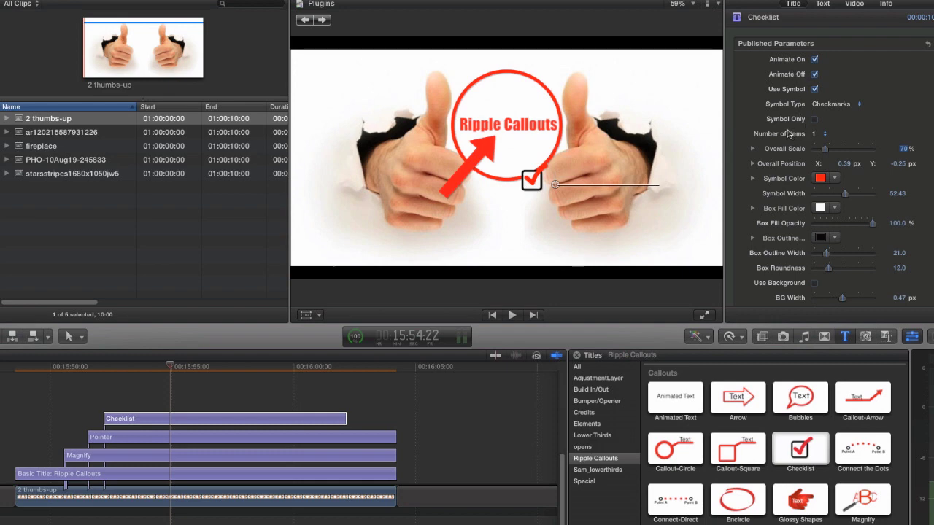
{"action": "left_click_drag", "start_coordinate": [825, 153], "coordinate": [898, 169]}
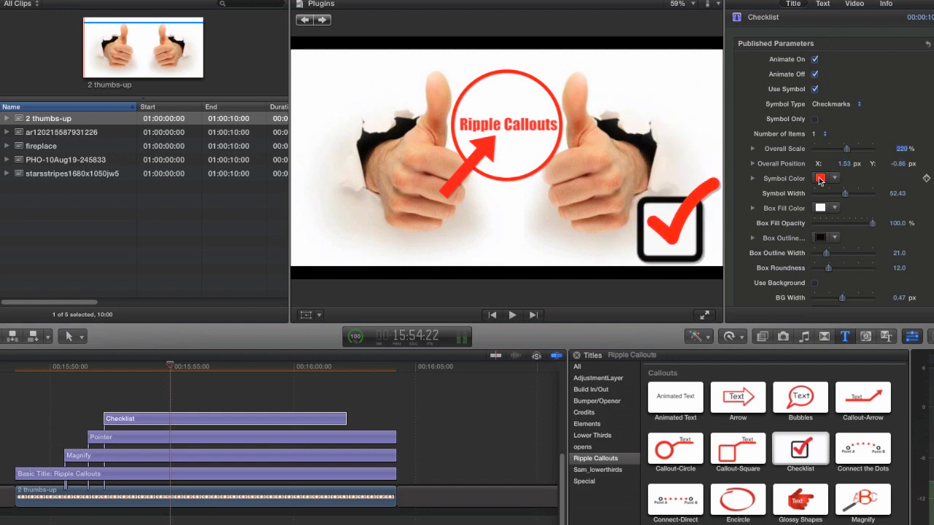
Step: Set the checklist's Symbol Color to green
{"action": "left_click", "coordinate": [820, 179]}
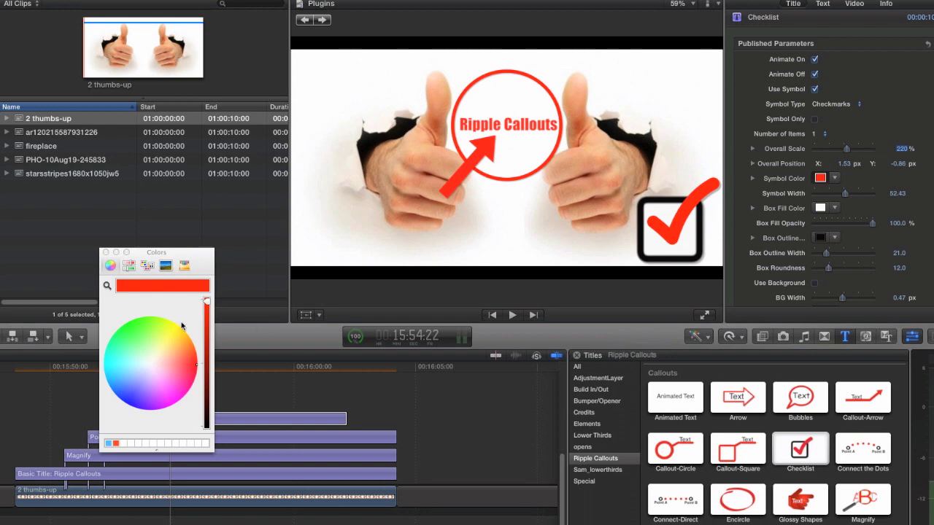
{"action": "left_click", "coordinate": [130, 332]}
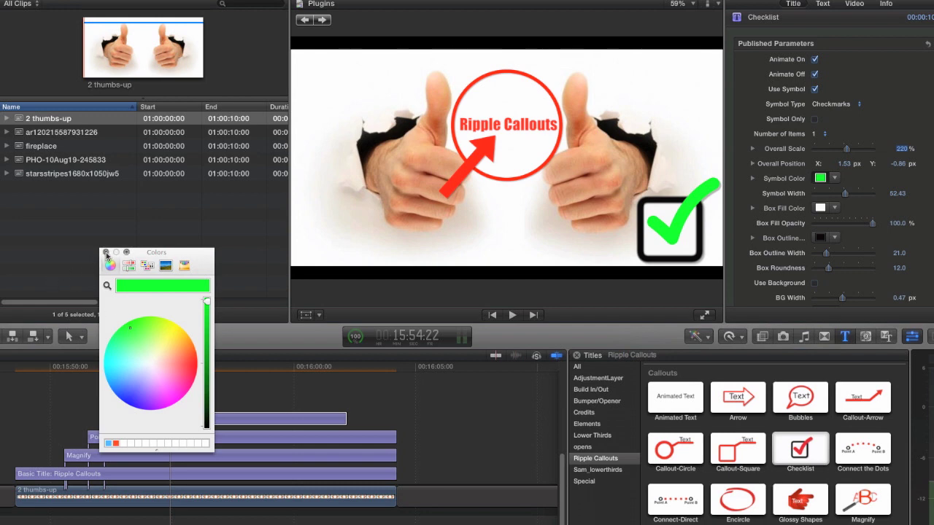
{"action": "left_click", "coordinate": [105, 253]}
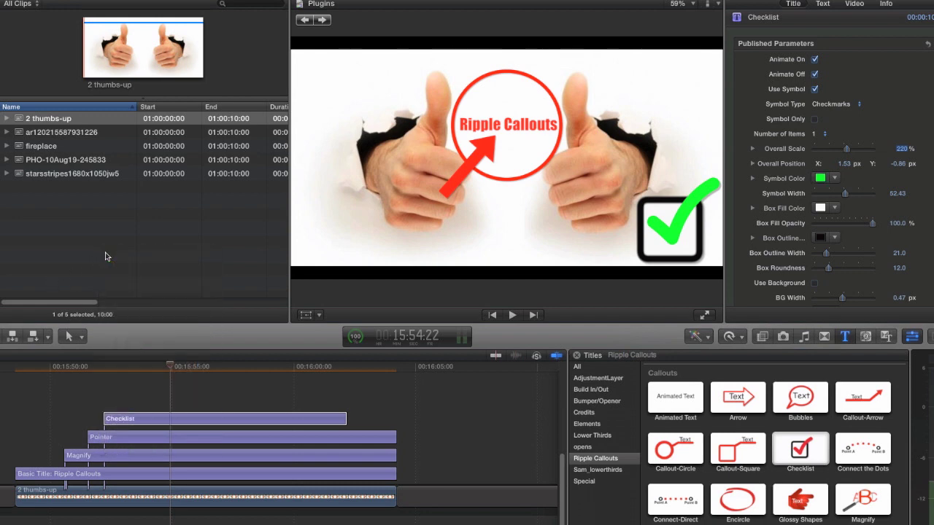
Step: Play the project from its start to preview the callouts animating in
{"action": "left_click", "coordinate": [39, 372]}
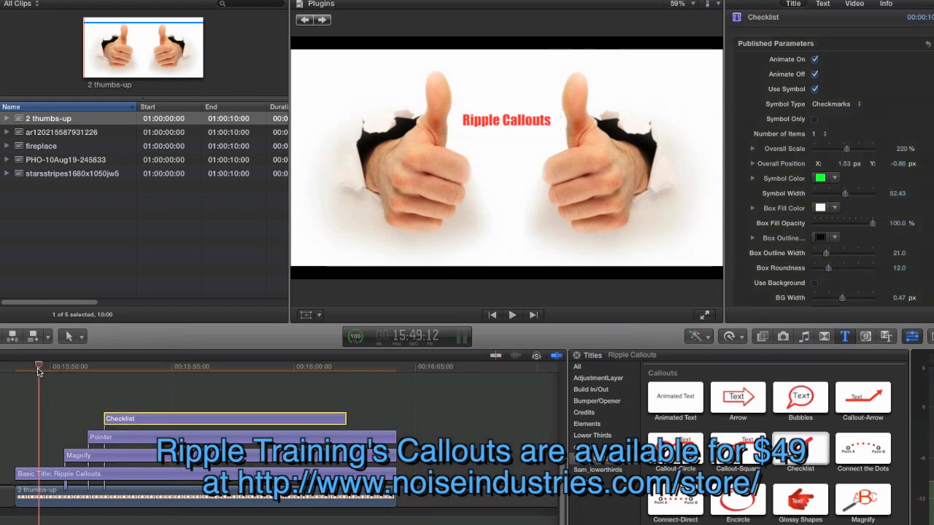
{"action": "key", "text": "space"}
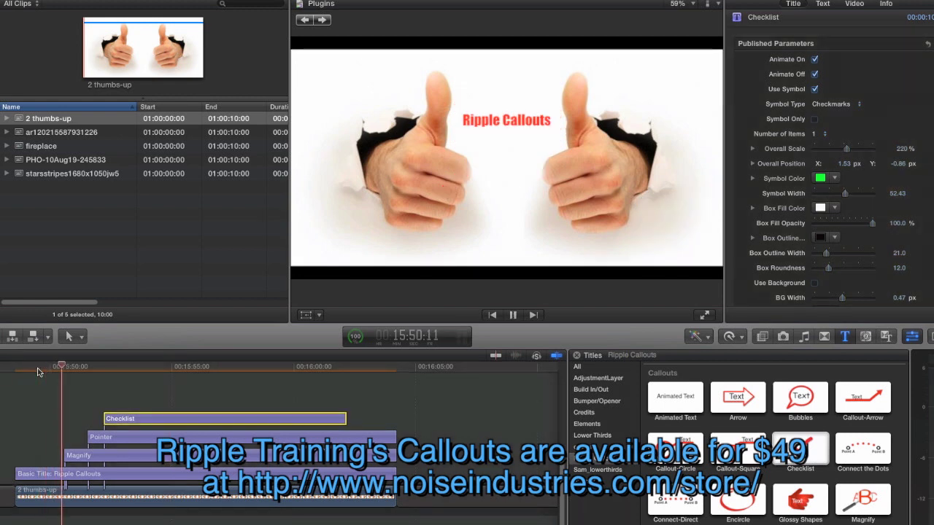